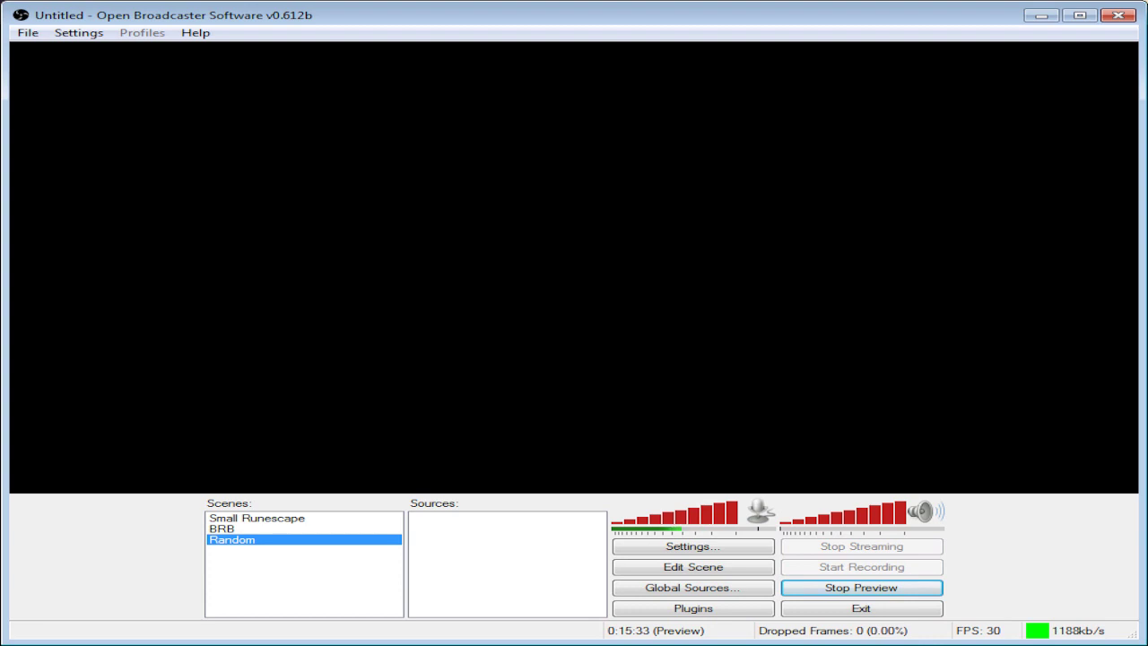
Add a Game Capture of the [JagexLauncher]: RuneScape window, stretched to fill the screen
{"action": "right_click", "coordinate": [449, 540]}
{"action": "mouse_move", "coordinate": [487, 550]}
{"action": "key", "text": "g"}
{"action": "left_click", "coordinate": [699, 368]}
{"action": "left_click", "coordinate": [296, 173]}
{"action": "left_click", "coordinate": [433, 104]}
{"action": "left_click", "coordinate": [433, 106]}
{"action": "left_click", "coordinate": [811, 412]}
In Edit Scene mode, widen the window and drag the Game Capture edge across the whole preview
{"action": "left_click", "coordinate": [705, 574]}
{"action": "left_click_drag", "start_coordinate": [1140, 359], "coordinate": [1147, 359]}
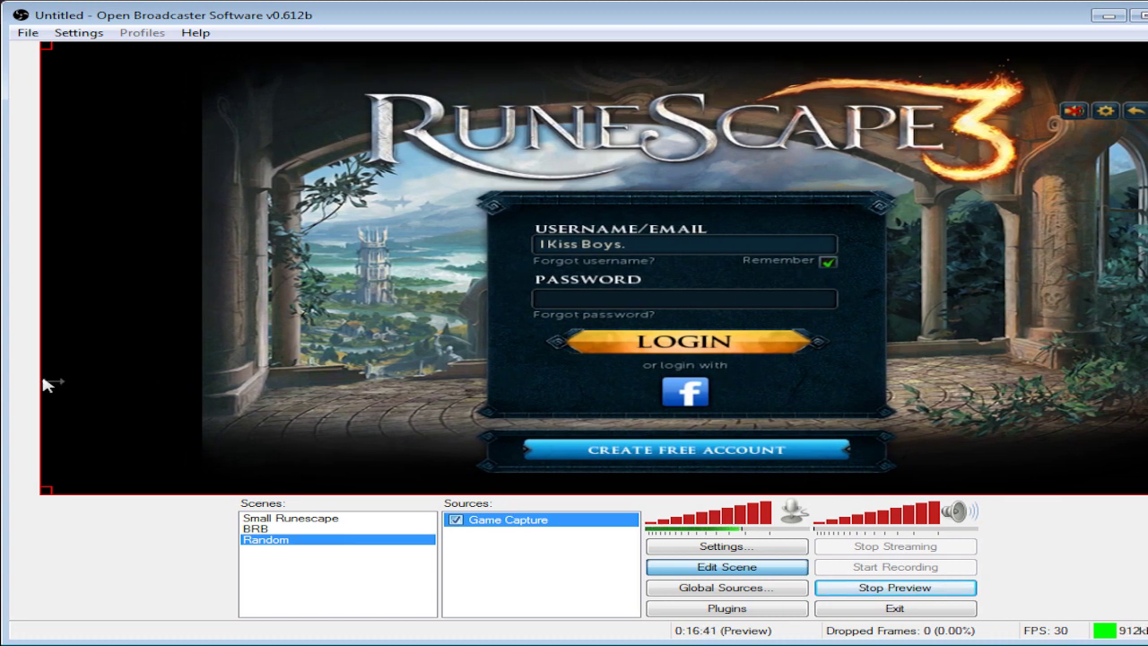
{"action": "left_click_drag", "start_coordinate": [45, 386], "coordinate": [0, 386]}
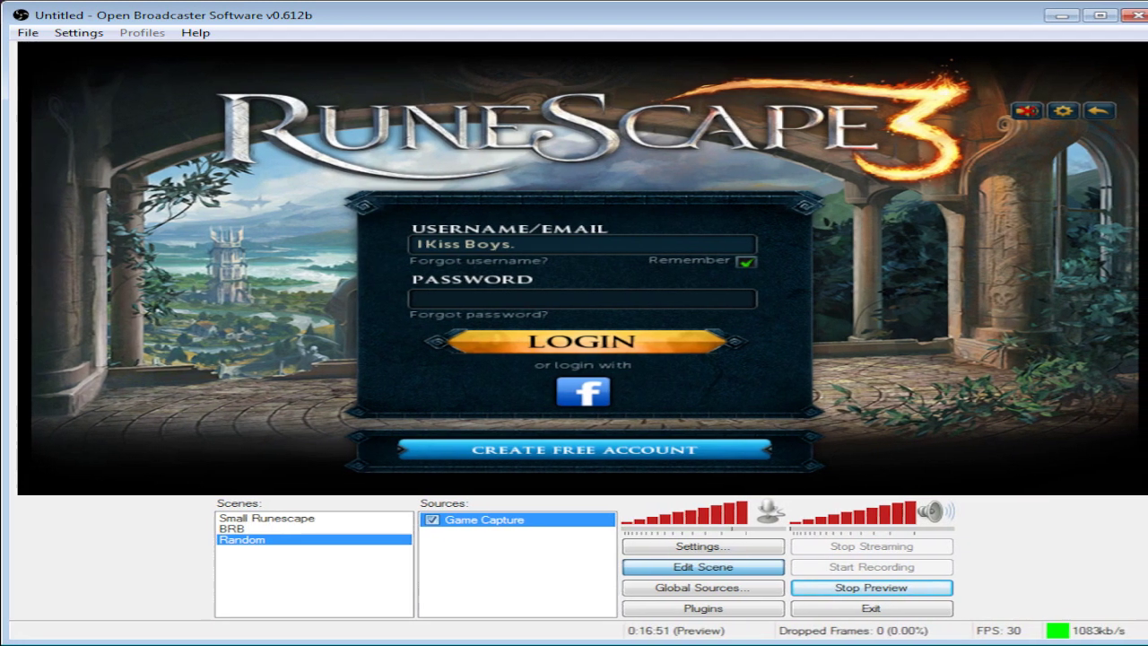
Add a Video Capture Device source with the default name and webcam
{"action": "right_click", "coordinate": [473, 568]}
{"action": "mouse_move", "coordinate": [497, 583]}
{"action": "left_click", "coordinate": [685, 641]}
{"action": "left_click", "coordinate": [693, 362]}
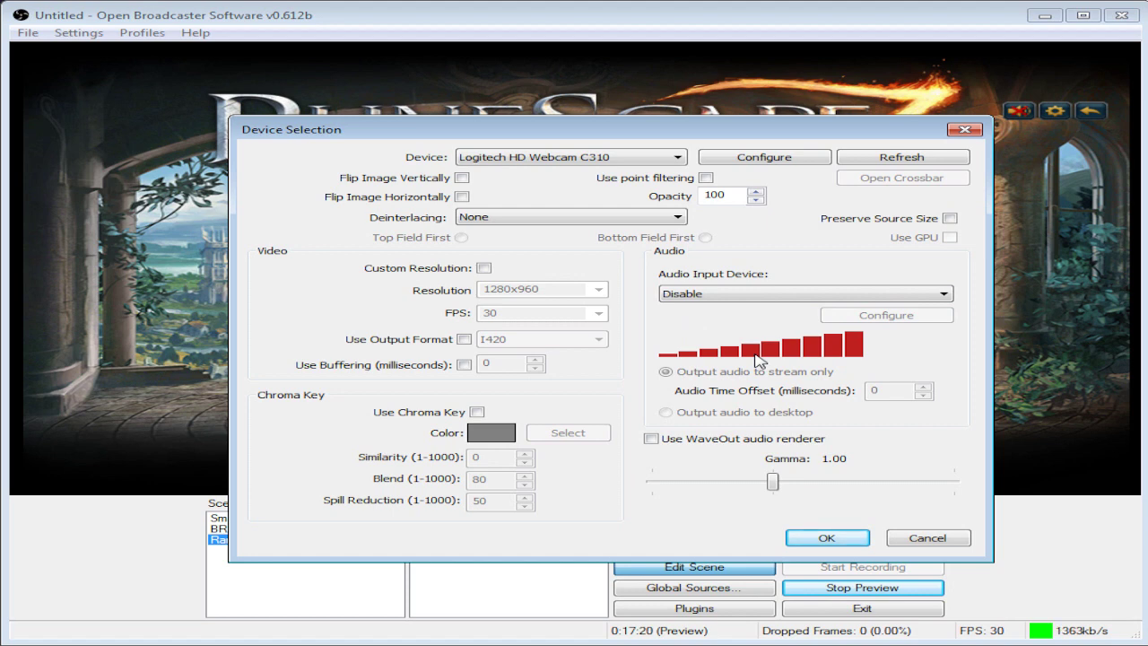
{"action": "left_click", "coordinate": [837, 537]}
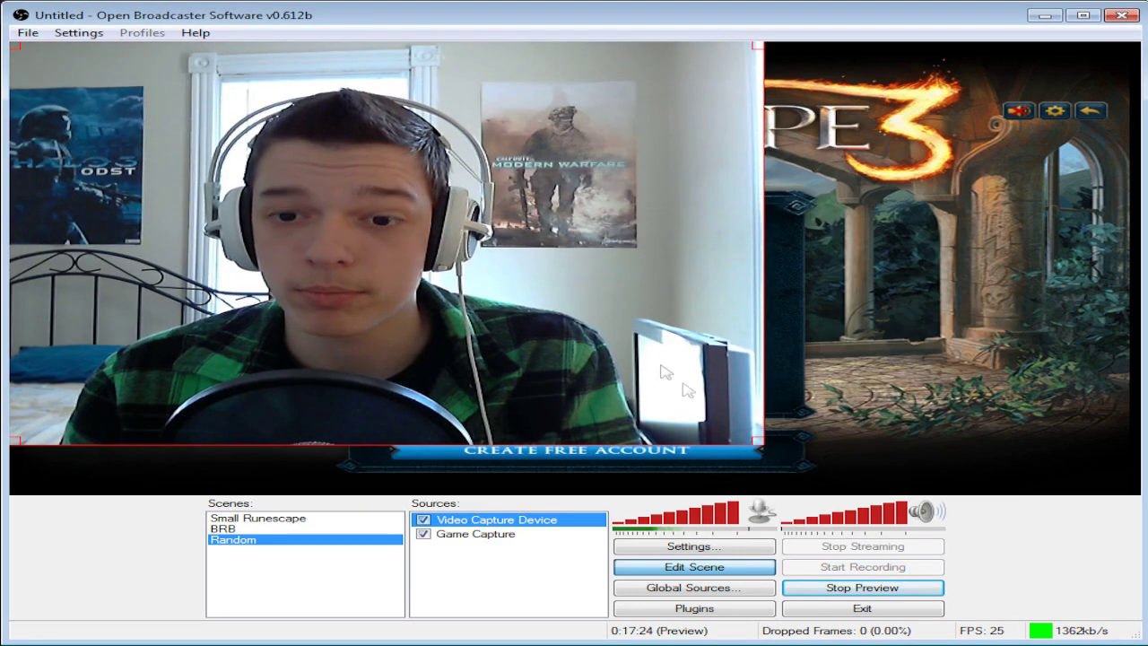
Shrink the webcam to a small overlay and place it flush in the top-right corner
{"action": "left_click_drag", "start_coordinate": [761, 443], "coordinate": [199, 148]}
{"action": "left_click_drag", "start_coordinate": [134, 112], "coordinate": [1049, 121]}
{"action": "left_click", "coordinate": [787, 123]}
{"action": "right_click", "coordinate": [482, 565]}
Add a Text source named Text that reads 'ghdghdjghdjfkg'
{"action": "mouse_move", "coordinate": [511, 578]}
{"action": "left_click", "coordinate": [659, 642]}
{"action": "left_click", "coordinate": [691, 366]}
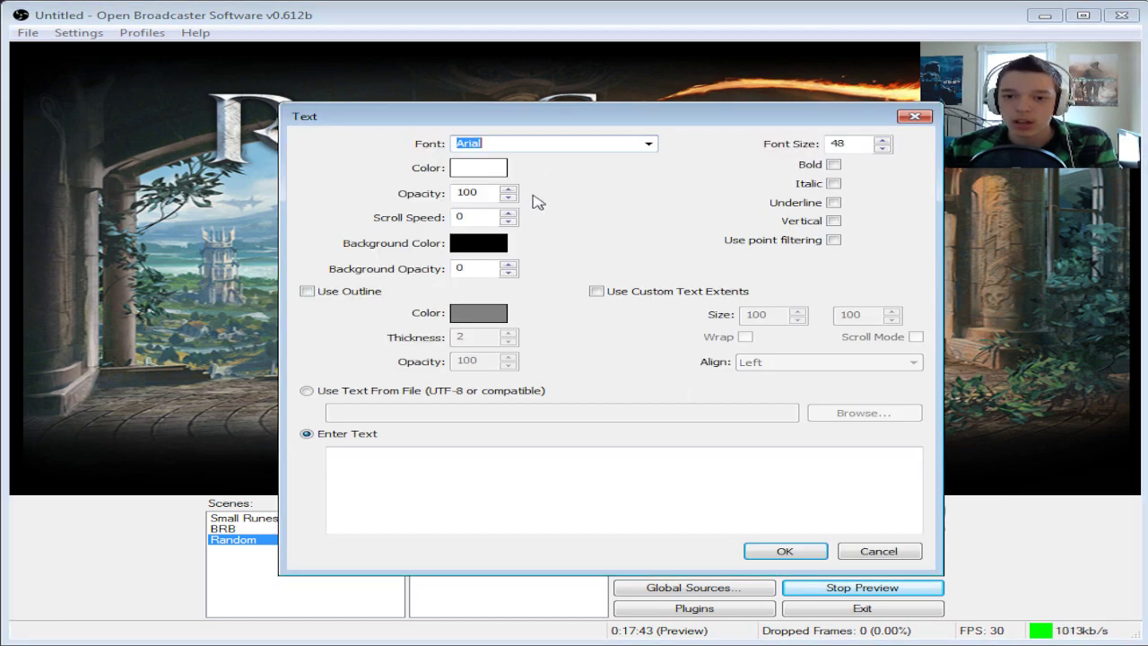
{"action": "left_click", "coordinate": [381, 483]}
{"action": "type", "text": "ghdghdjghdjfkg"}
Give the text an outline and Consolas font, then enlarge it across the top of the preview
{"action": "left_click", "coordinate": [339, 292]}
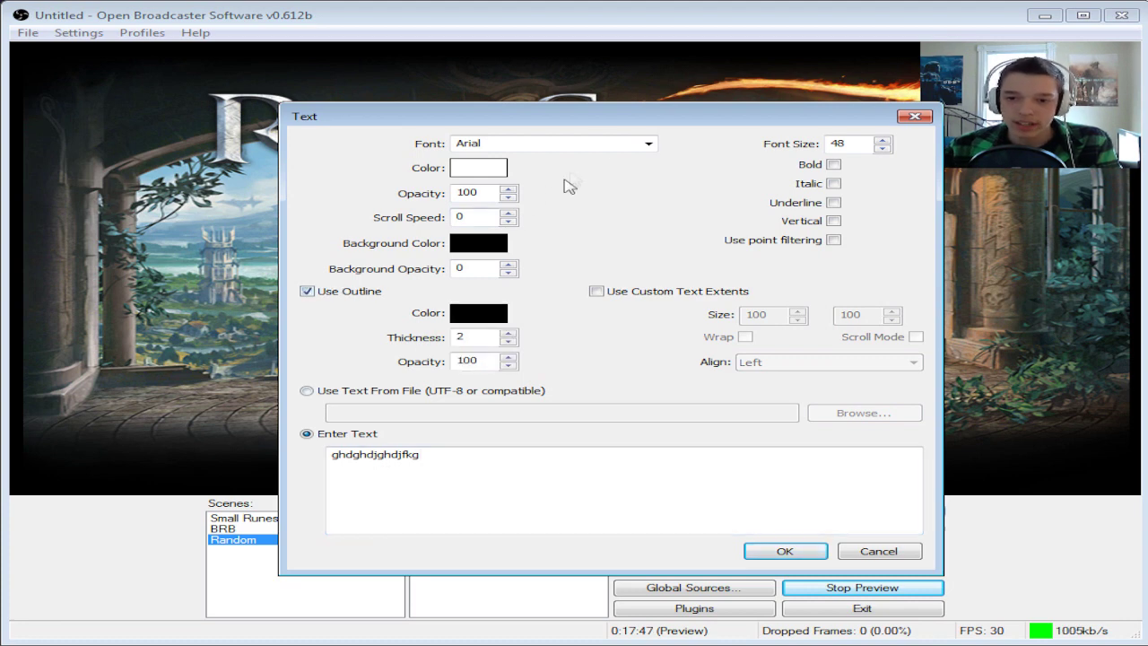
{"action": "left_click", "coordinate": [644, 146]}
{"action": "left_click", "coordinate": [529, 335]}
{"action": "left_click", "coordinate": [782, 550]}
{"action": "left_click_drag", "start_coordinate": [202, 59], "coordinate": [344, 98]}
{"action": "right_click", "coordinate": [475, 520]}
Remove the Text source from the scene
{"action": "left_click", "coordinate": [516, 590]}
{"action": "left_click", "coordinate": [619, 402]}
{"action": "right_click", "coordinate": [496, 577]}
{"action": "mouse_move", "coordinate": [522, 592]}
Start a Window Capture source with Sub-Region ticked, then cancel it
{"action": "left_click", "coordinate": [691, 585]}
{"action": "key", "text": "Return"}
{"action": "left_click", "coordinate": [529, 336]}
{"action": "left_click", "coordinate": [883, 553]}
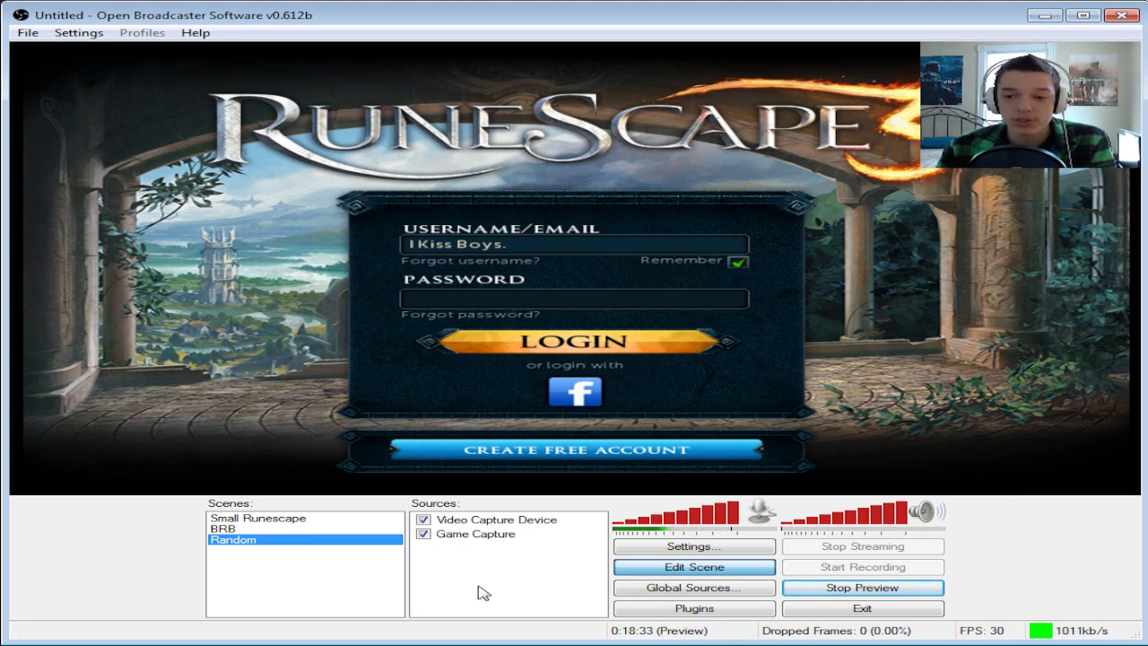
{"action": "left_click", "coordinate": [81, 33]}
On the Settings Encoding page, select the Max Bitrate value 1000 and untick Use CBR
{"action": "left_click", "coordinate": [111, 51]}
{"action": "left_click", "coordinate": [179, 104]}
{"action": "mouse_move", "coordinate": [693, 154]}
{"action": "left_click_drag", "start_coordinate": [675, 149], "coordinate": [616, 150]}
{"action": "left_click", "coordinate": [681, 148]}
{"action": "left_click", "coordinate": [612, 102]}
Keep Quality Balance at 8, re-enable Use CBR, and leave audio bitrate at 128
{"action": "left_click", "coordinate": [632, 126]}
{"action": "left_click", "coordinate": [643, 124]}
{"action": "left_click", "coordinate": [612, 103]}
{"action": "mouse_move", "coordinate": [657, 154]}
{"action": "left_click", "coordinate": [1001, 198]}
{"action": "left_click", "coordinate": [1001, 198]}
{"action": "mouse_move", "coordinate": [700, 160]}
Switch to Broadcast Settings without applying changes and keep Mode on Live Stream
{"action": "left_click", "coordinate": [190, 112]}
{"action": "left_click", "coordinate": [630, 400]}
{"action": "left_click", "coordinate": [632, 101]}
{"action": "left_click", "coordinate": [636, 98]}
Keep US East: Ashburn, VA as the streaming server and move to the Play Path field
{"action": "left_click", "coordinate": [729, 148]}
{"action": "left_click", "coordinate": [728, 145]}
{"action": "left_click", "coordinate": [663, 165]}
On the Video page, keep the 1280x720 downscale and Bilinear (fastest) filter
{"action": "left_click", "coordinate": [152, 126]}
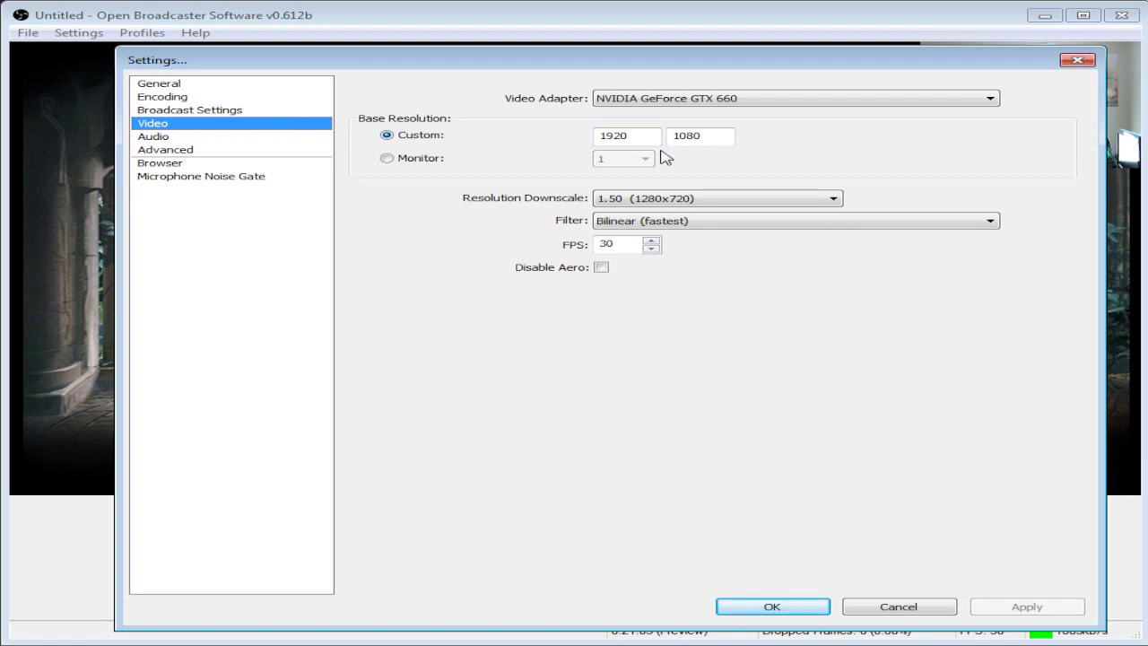
{"action": "left_click", "coordinate": [656, 205]}
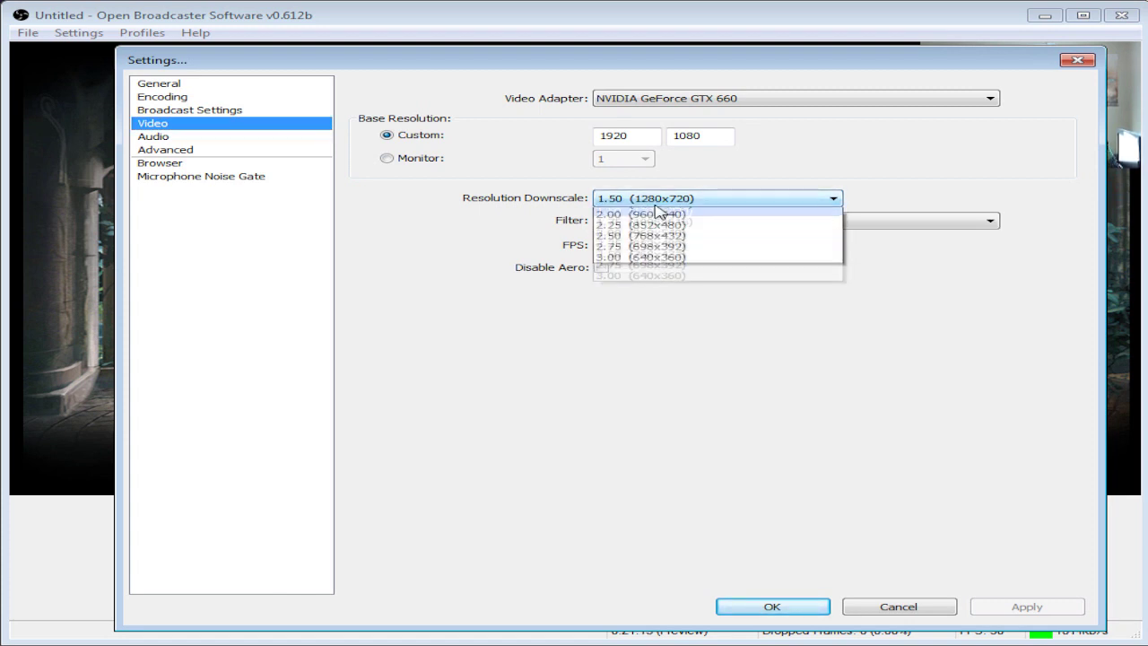
{"action": "left_click", "coordinate": [709, 199]}
{"action": "left_click", "coordinate": [679, 205]}
{"action": "left_click", "coordinate": [668, 197]}
{"action": "left_click", "coordinate": [668, 222]}
{"action": "left_click", "coordinate": [667, 224]}
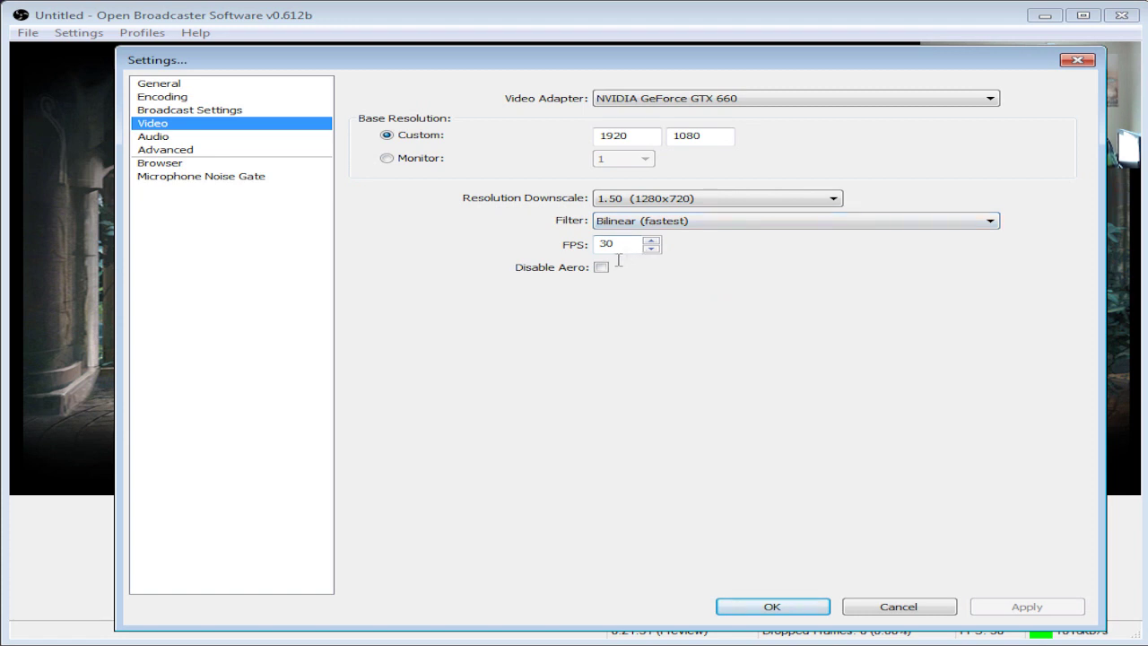
On the Audio page, keep the Yeti Stereo Microphone speakers as the Desktop Audio Device
{"action": "left_click", "coordinate": [220, 139]}
{"action": "left_click", "coordinate": [797, 99]}
{"action": "left_click", "coordinate": [674, 99]}
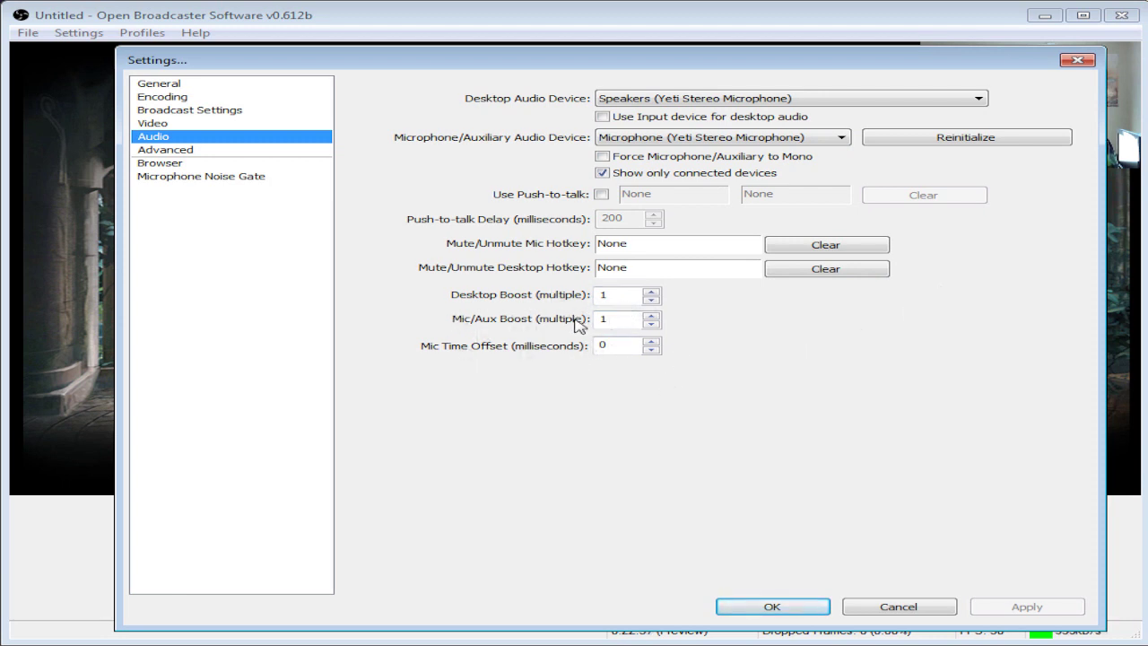
{"action": "left_click", "coordinate": [179, 152]}
Leave the x264 CPU Preset at veryfast on the Advanced page
{"action": "left_click", "coordinate": [713, 209]}
{"action": "left_click", "coordinate": [897, 205]}
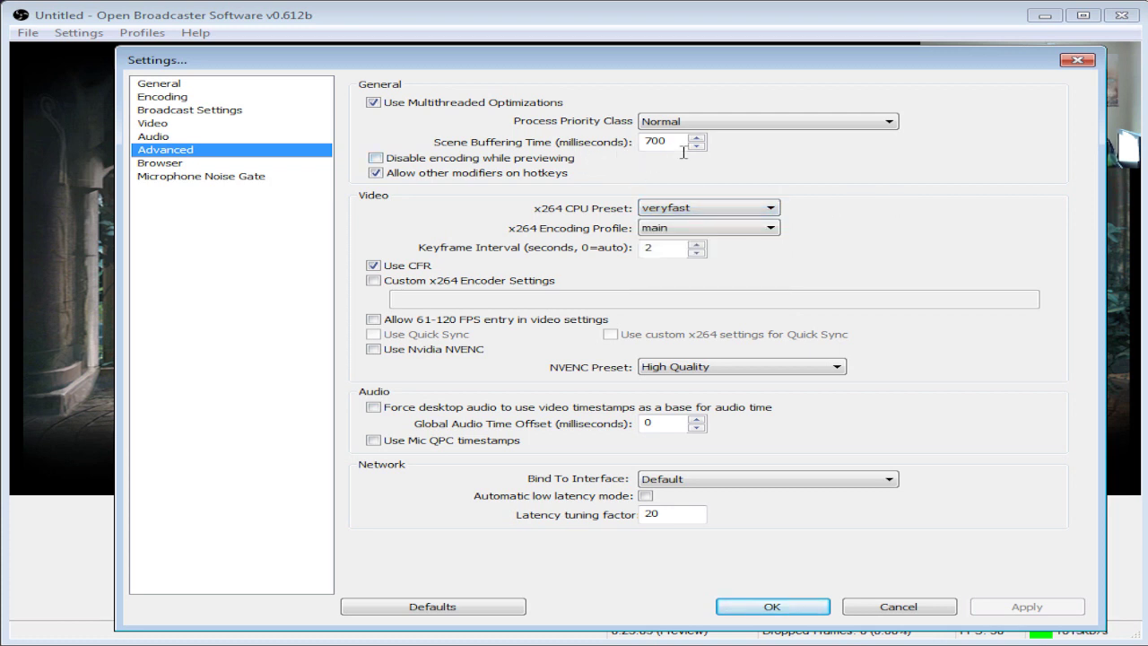
Check the microphone noise gate is enabled with -32 dB close and -26 dB open thresholds
{"action": "left_click", "coordinate": [179, 177]}
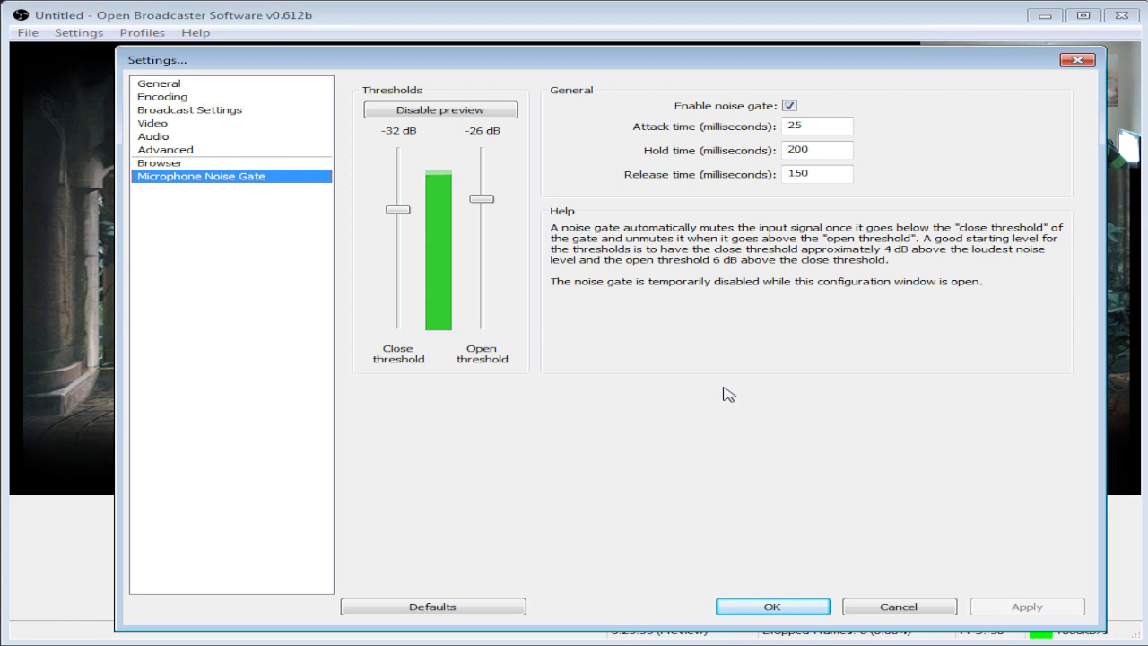
{"action": "left_click", "coordinate": [171, 87]}
Close Settings and restart the preview so RuneScape and the webcam run at 30 FPS
{"action": "left_click", "coordinate": [1077, 61]}
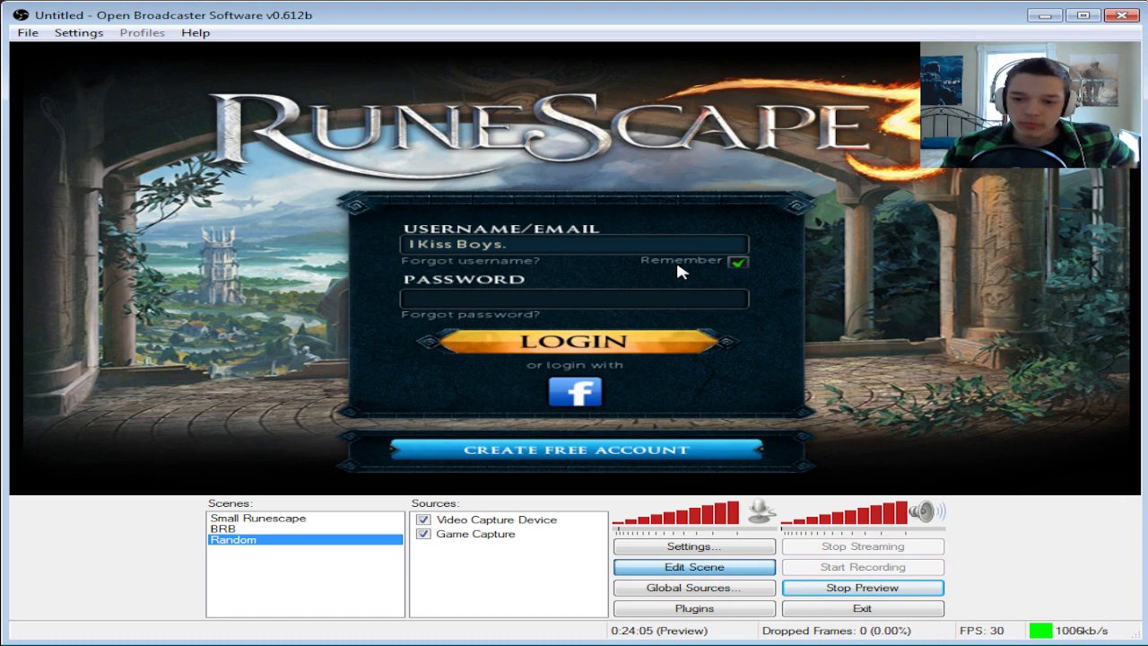
{"action": "left_click", "coordinate": [866, 593]}
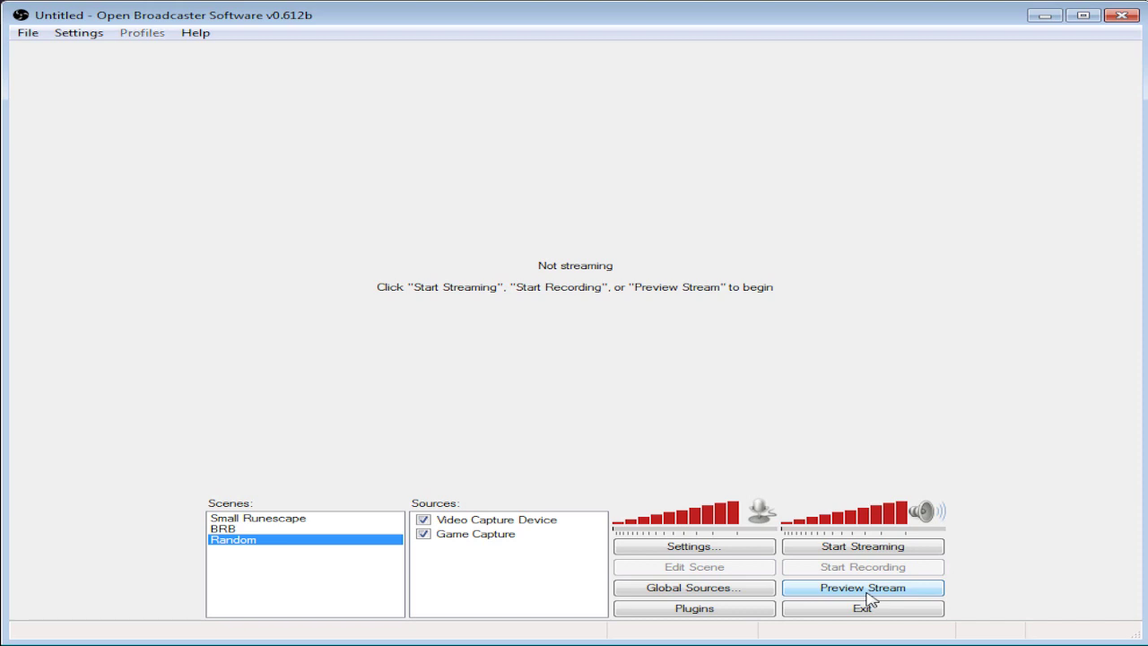
{"action": "left_click", "coordinate": [862, 588]}
{"action": "left_click", "coordinate": [863, 588]}
{"action": "left_click", "coordinate": [867, 593]}
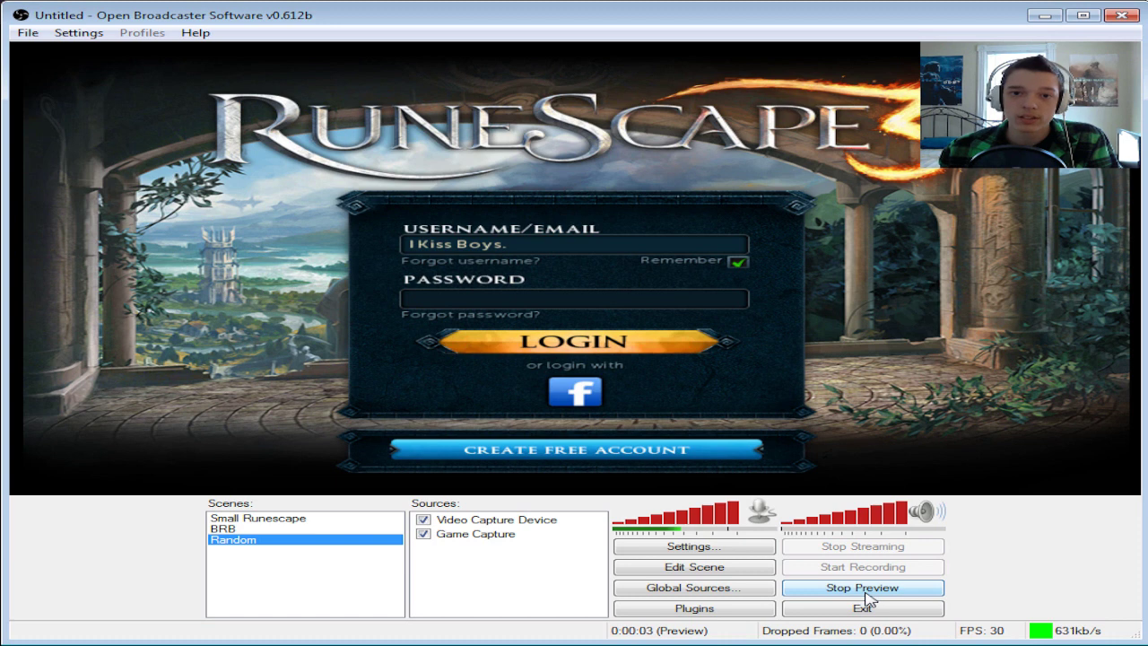